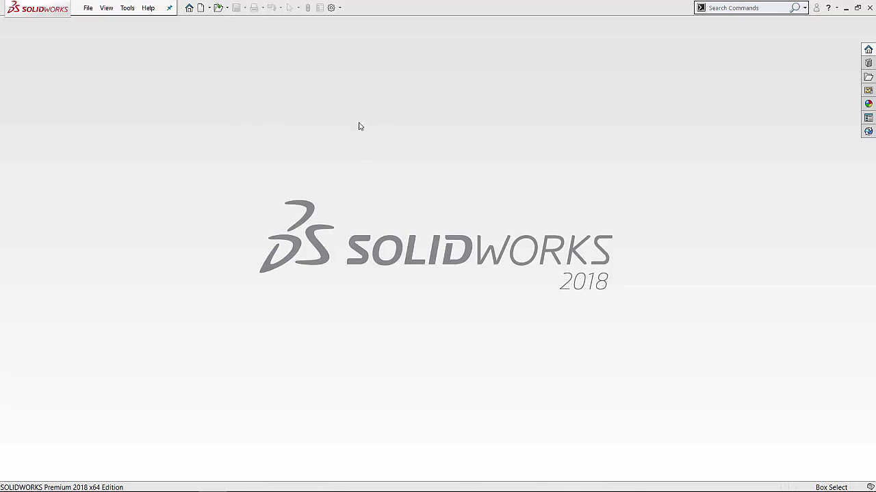
Enable the Geomagic for SOLIDWORKS add-in under Other Add-ins in the Add-Ins list
left_click(340, 8)
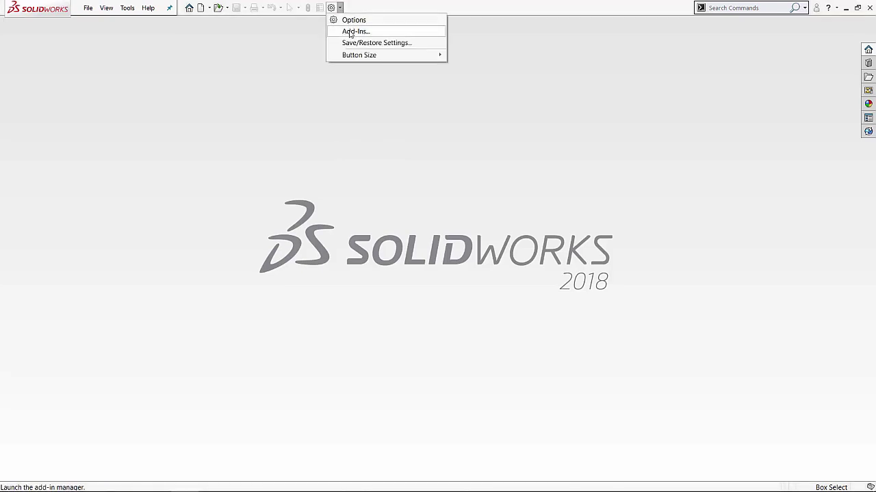
left_click(350, 31)
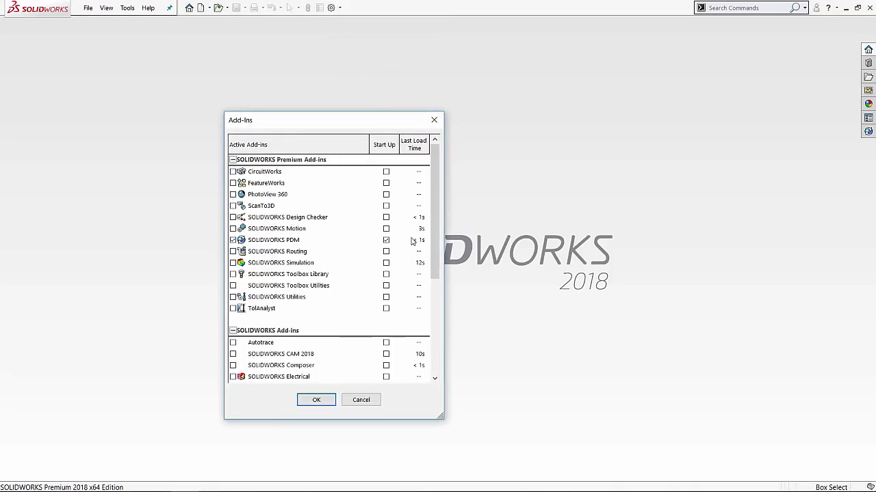
left_click_drag(435, 222, 440, 310)
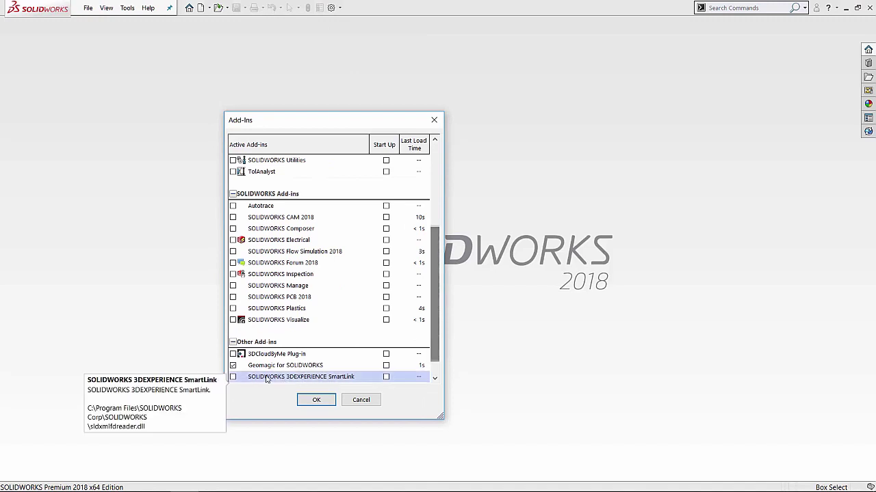
left_click(232, 365)
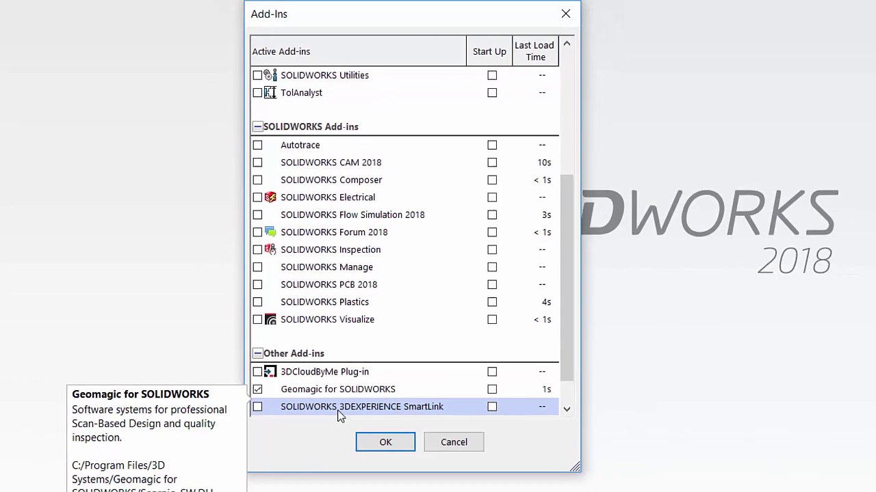
left_click(385, 442)
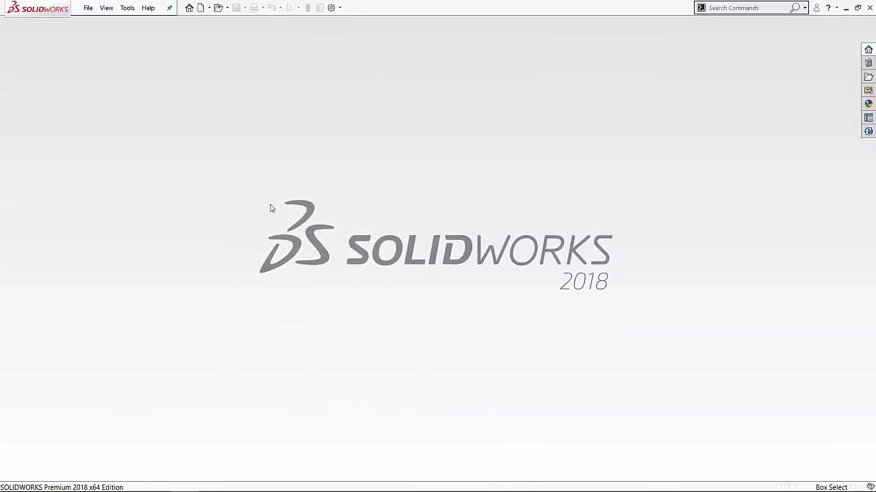
Create a new part, Part1, and change its document units from Custom to MMGS
left_click(87, 8)
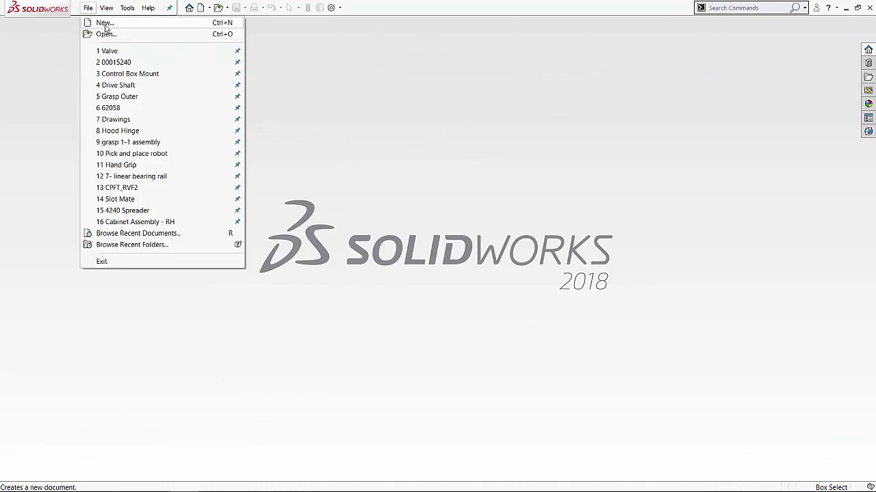
left_click(104, 23)
left_click(375, 358)
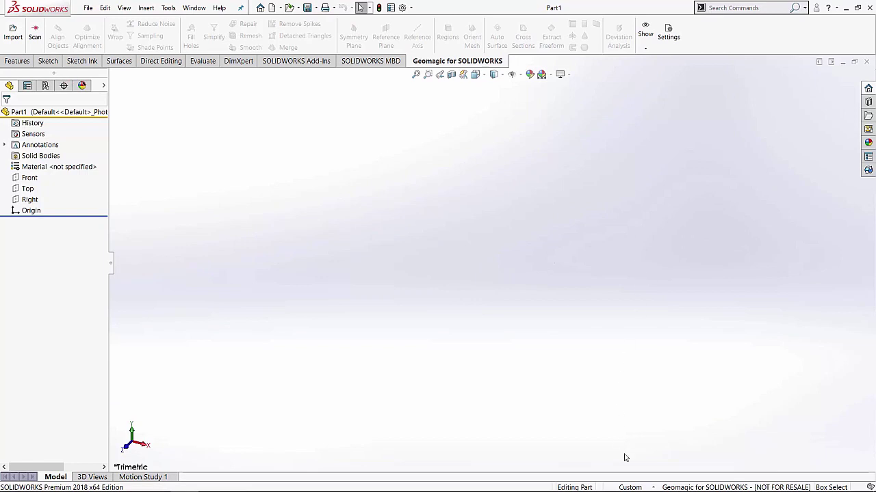
left_click(630, 488)
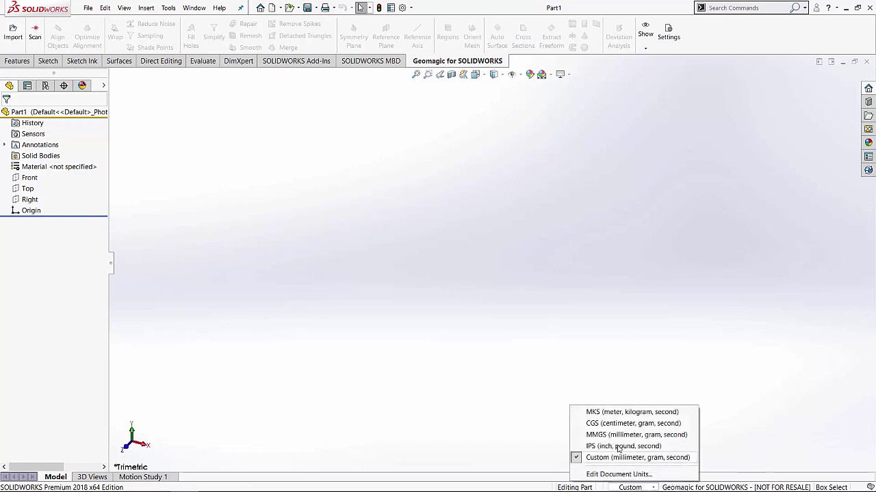
left_click(614, 435)
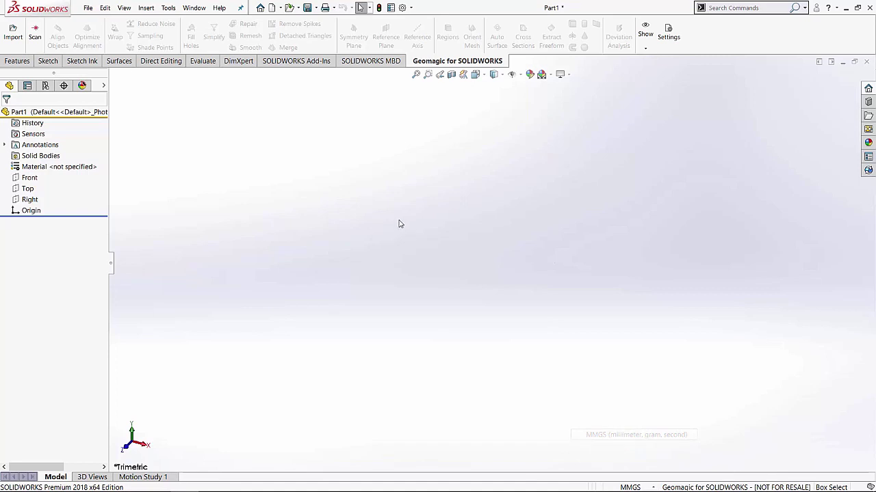
Import the HDBottomjaw STL mesh from the G4SW folder as a surface body
left_click(13, 32)
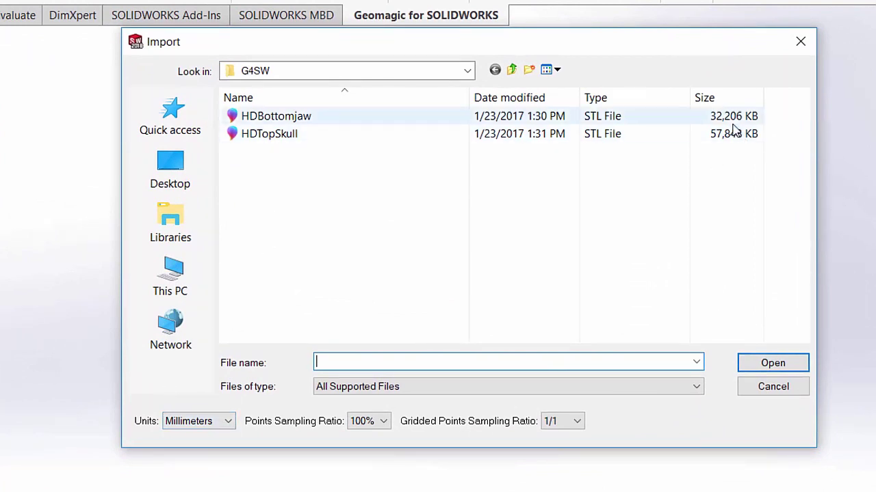
left_click(309, 118)
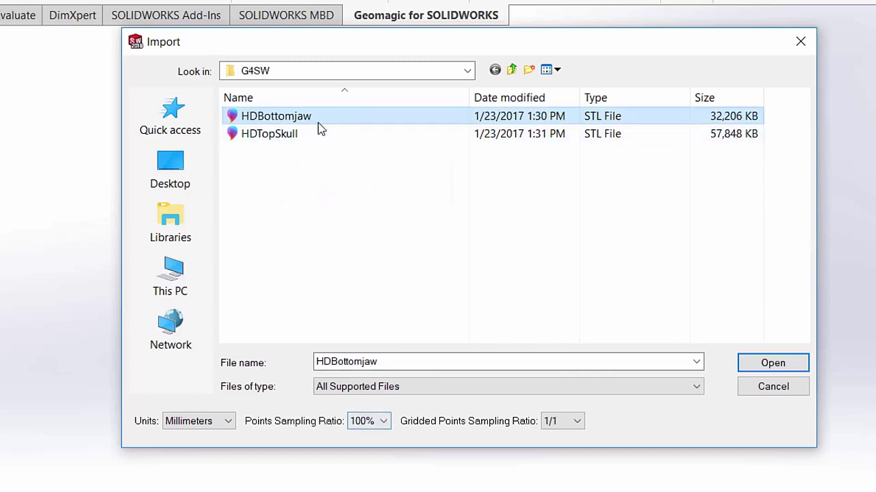
left_click(746, 362)
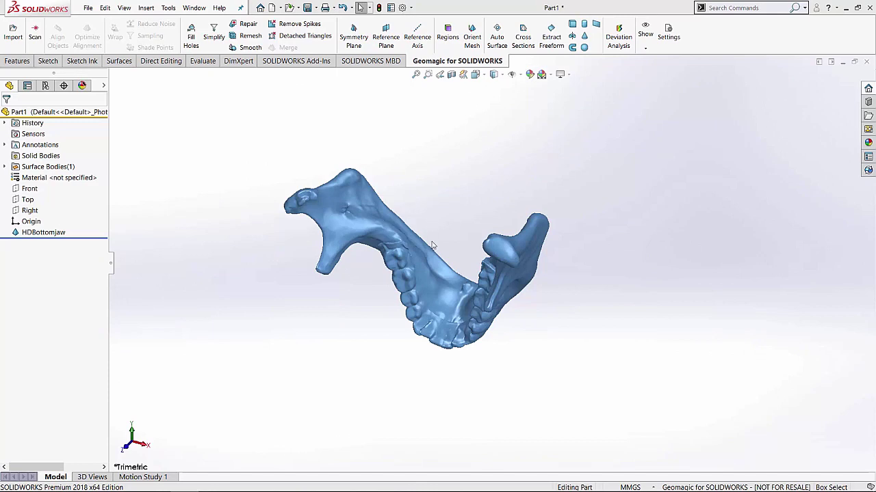
middle_click_drag(432, 245, 471, 181)
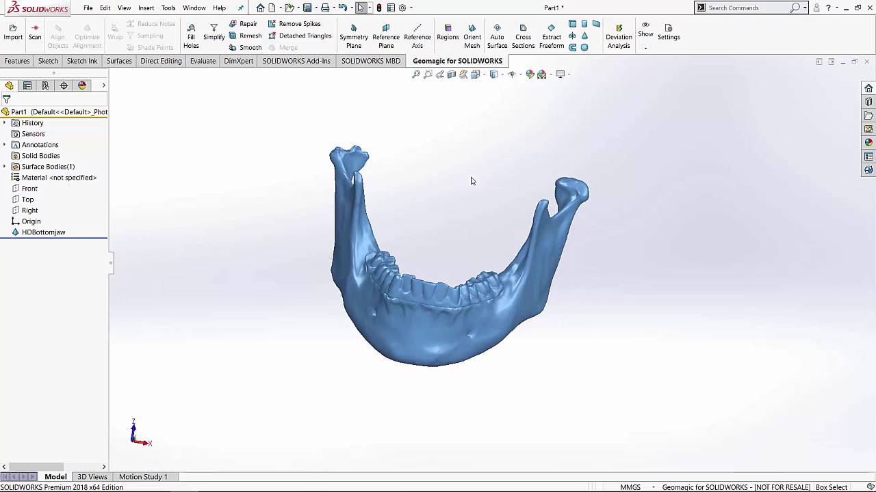
Import the HDTopSkull mesh as a second surface body
left_click(13, 34)
left_click(361, 134)
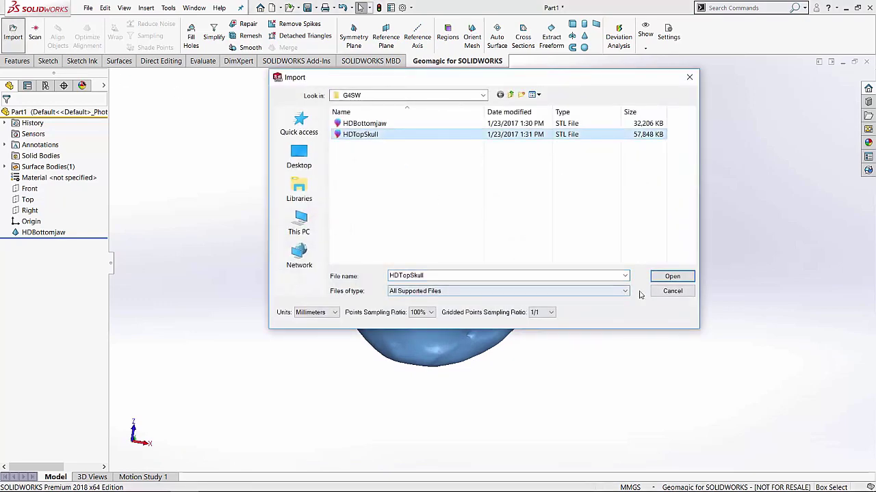
left_click(672, 276)
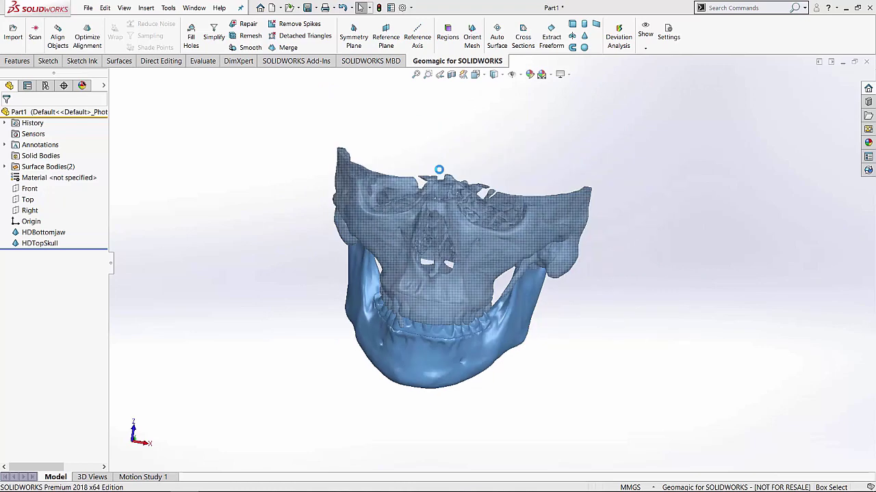
Orbit and zoom to view the skull from three-quarter and side angles
middle_click_drag(527, 332, 522, 282)
scroll(522, 282, "down", 6)
middle_click_drag(431, 281, 452, 241)
scroll(435, 286, "up", 5)
scroll(452, 241, "down", 3)
scroll(488, 236, "down", 2)
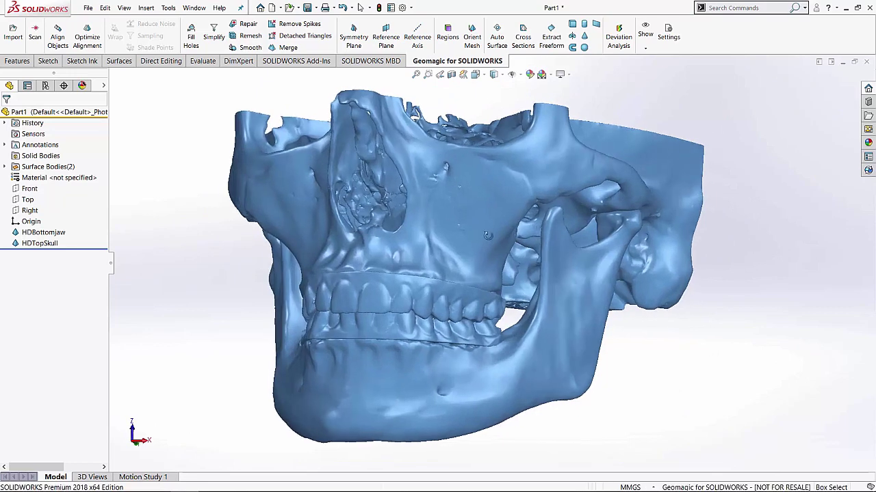
Select the upper skull and lower jaw bodies in turn to check how they fit
left_click(488, 237)
left_click(492, 254)
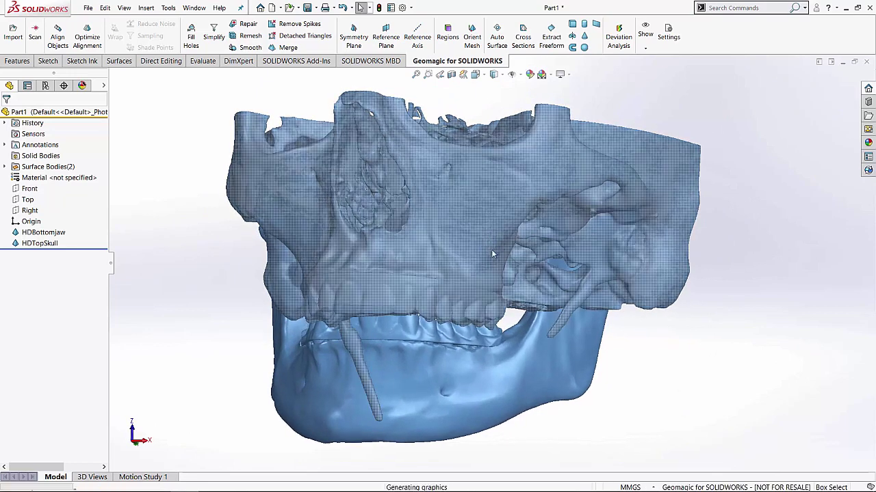
left_click(709, 361)
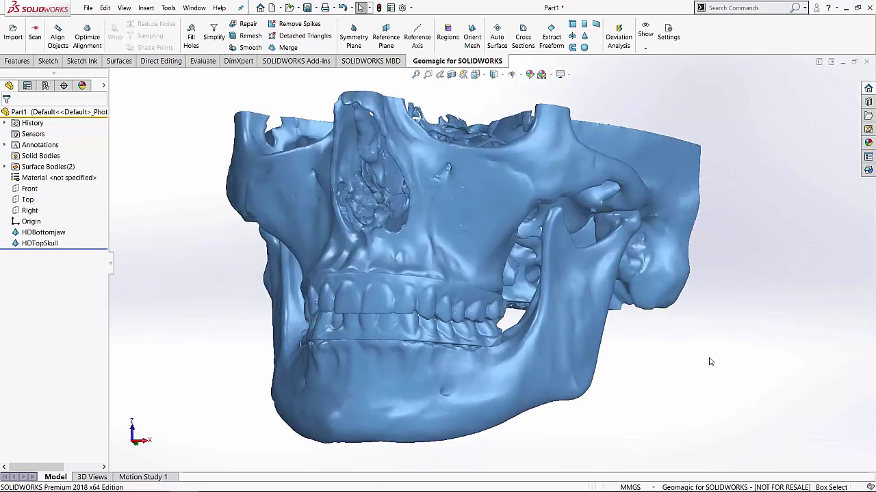
middle_click_drag(689, 380, 662, 377)
left_click(642, 224)
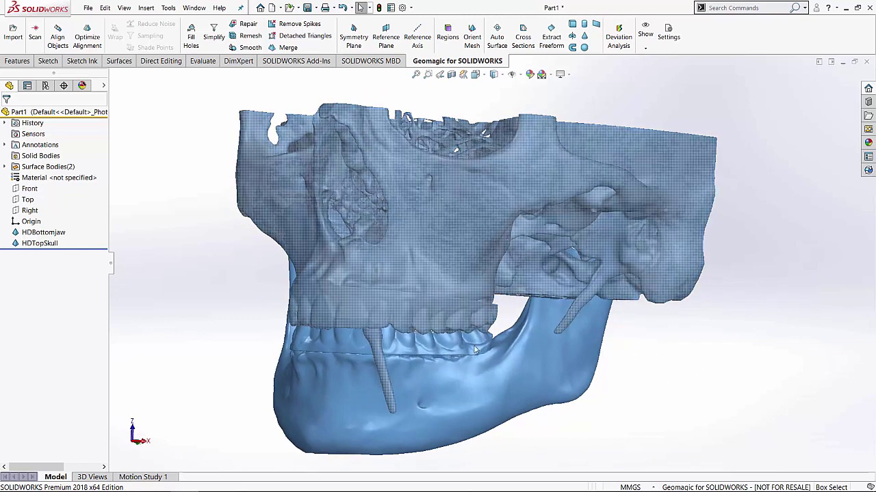
left_click(609, 416)
left_click(609, 284)
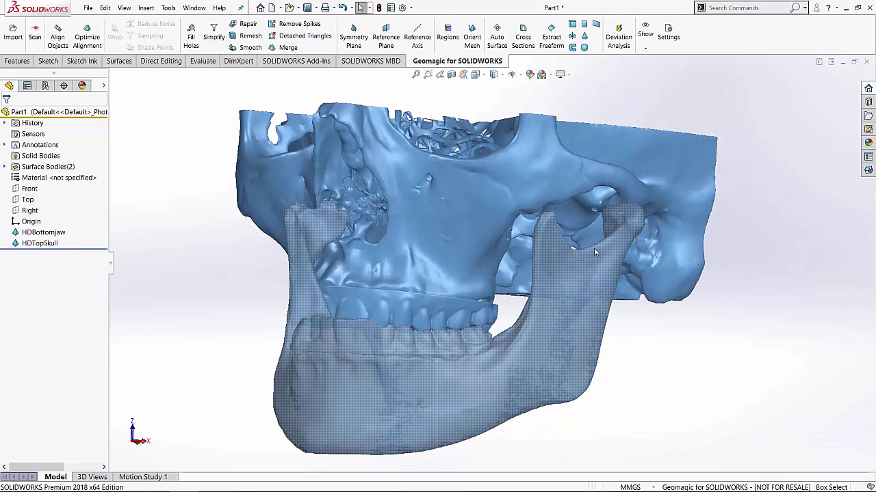
left_click(582, 267)
left_click(559, 256)
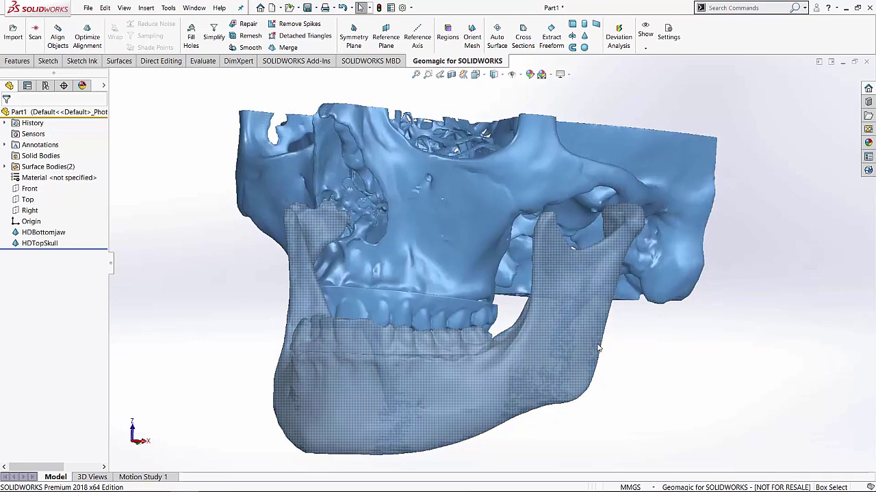
left_click(119, 273)
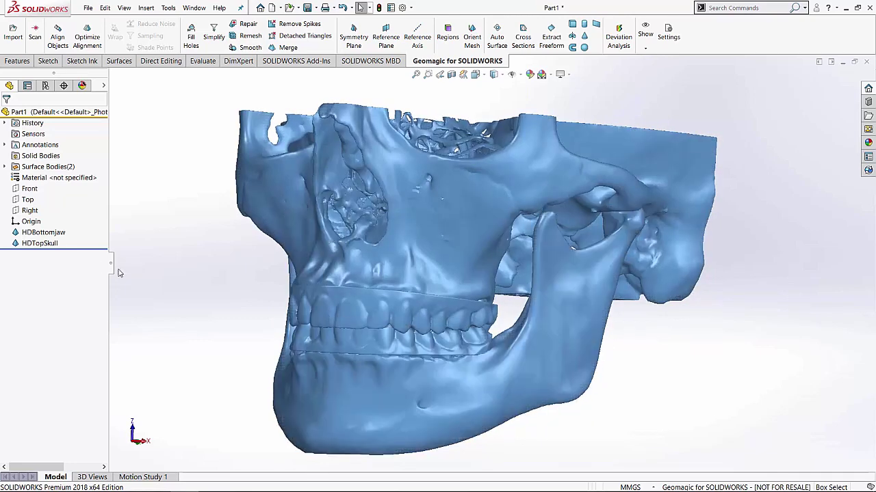
Suppress HDTopSkull in the FeatureManager tree, leaving only the lower jaw visible
right_click(49, 245)
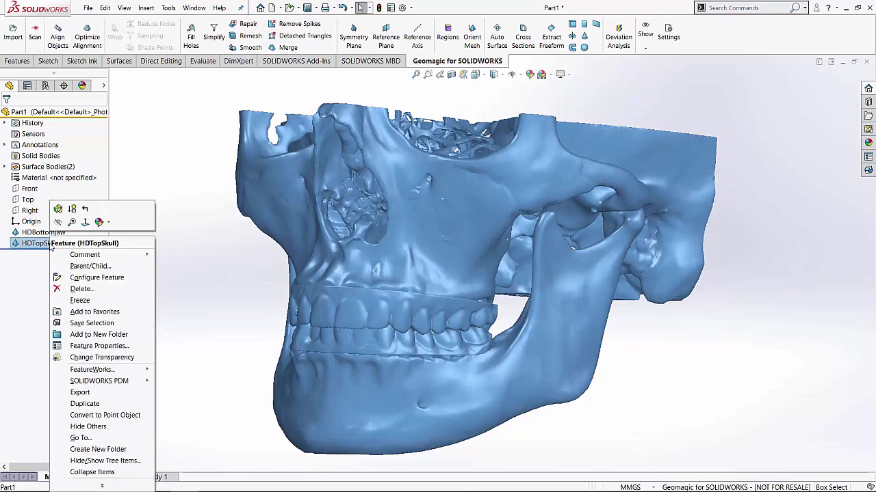
left_click(73, 209)
scroll(190, 245, "up", 2)
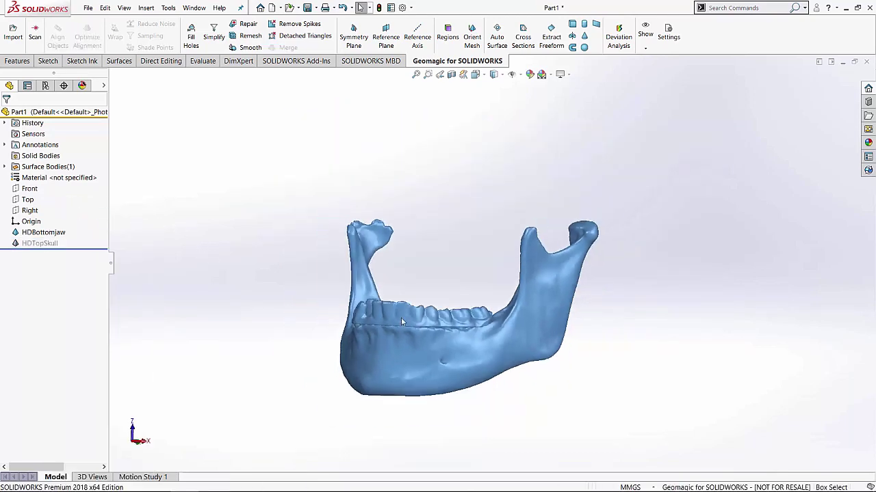
middle_click_drag(424, 328, 576, 151)
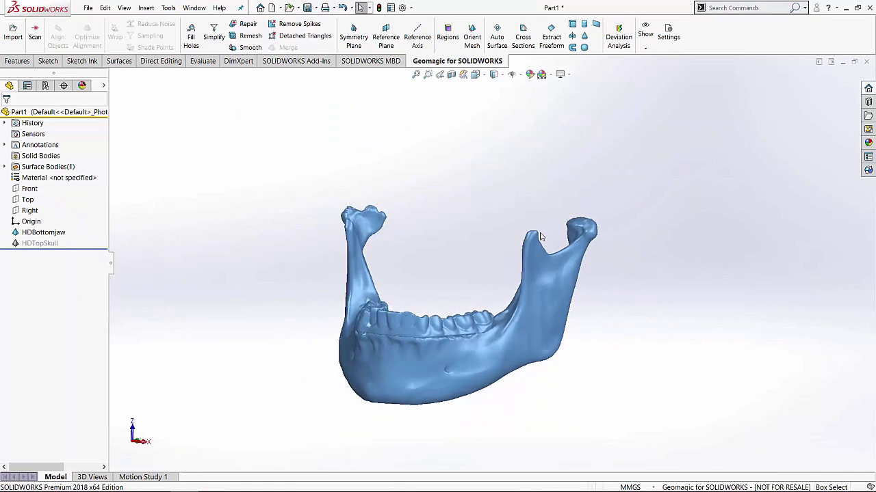
middle_click_drag(223, 248, 235, 266)
scroll(518, 336, "down", 2)
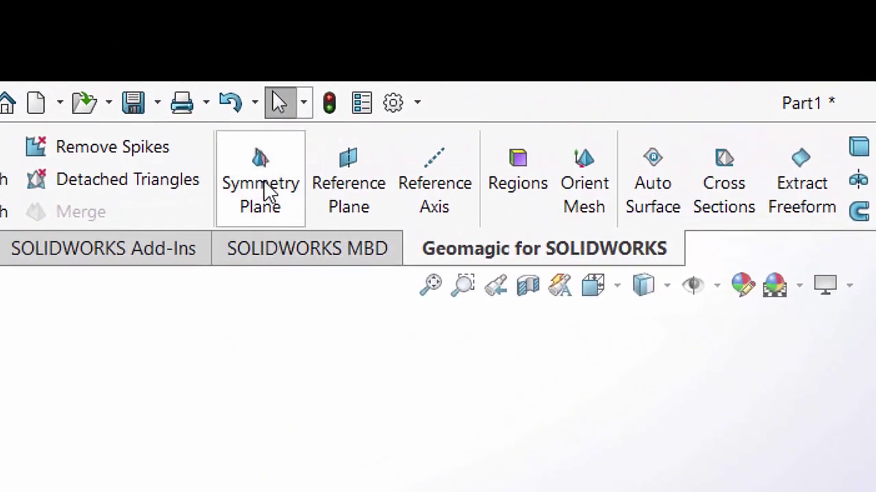
Create the HDBottomjaw symmetry plane from a vertical line through the jaw's centre
left_click(266, 191)
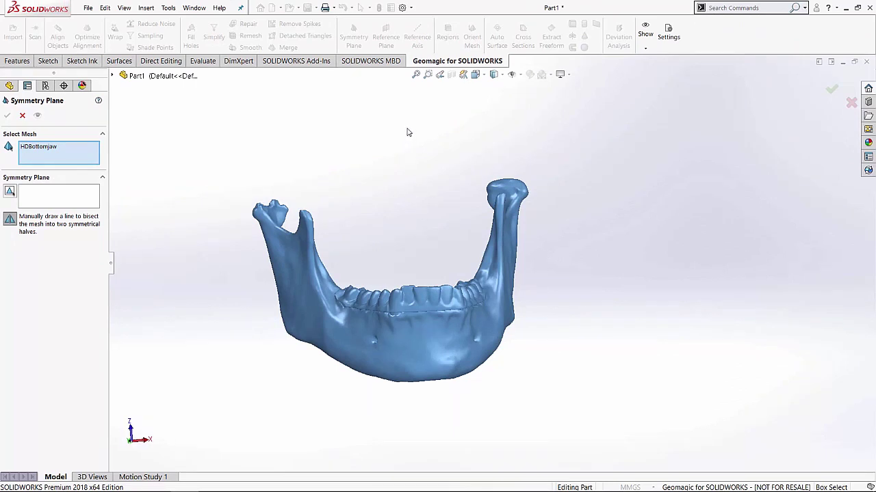
mouse_move(408, 131)
left_mouse_down()
mouse_move(417, 154)
mouse_move(421, 438)
mouse_move(419, 459)
mouse_move(389, 465)
mouse_move(417, 467)
left_mouse_up()
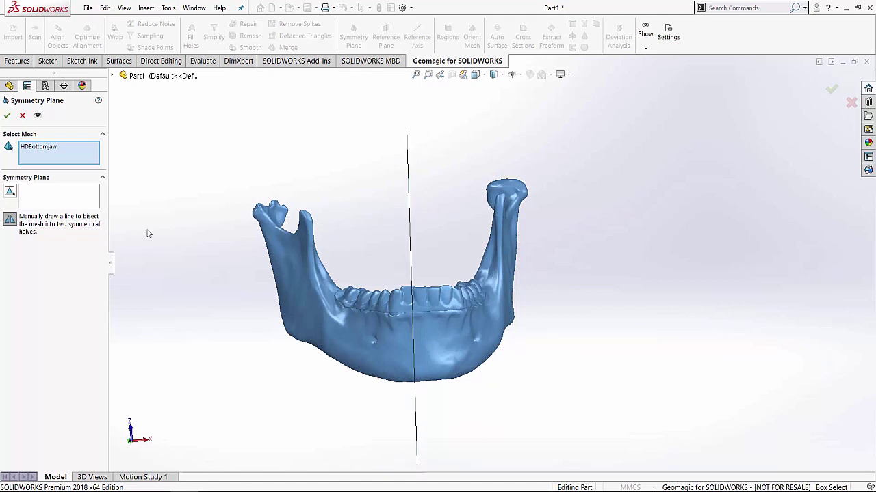
left_click(8, 116)
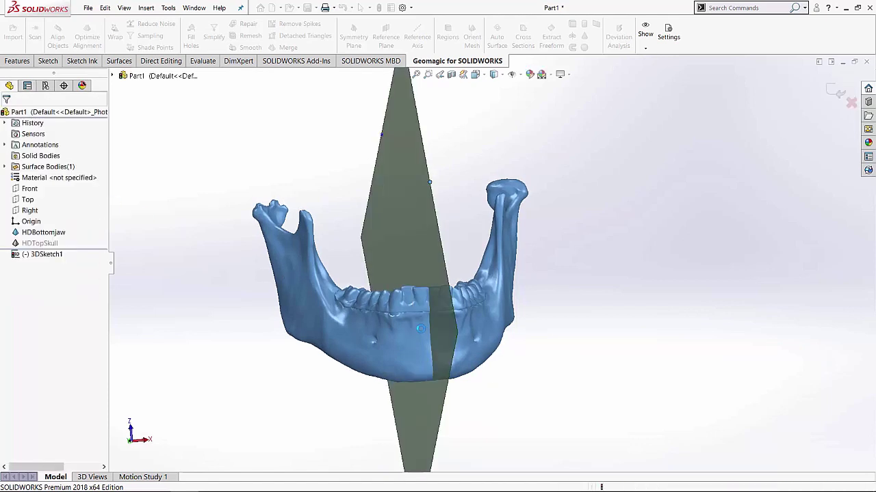
middle_click_drag(501, 306, 477, 341)
scroll(477, 341, "down", 3)
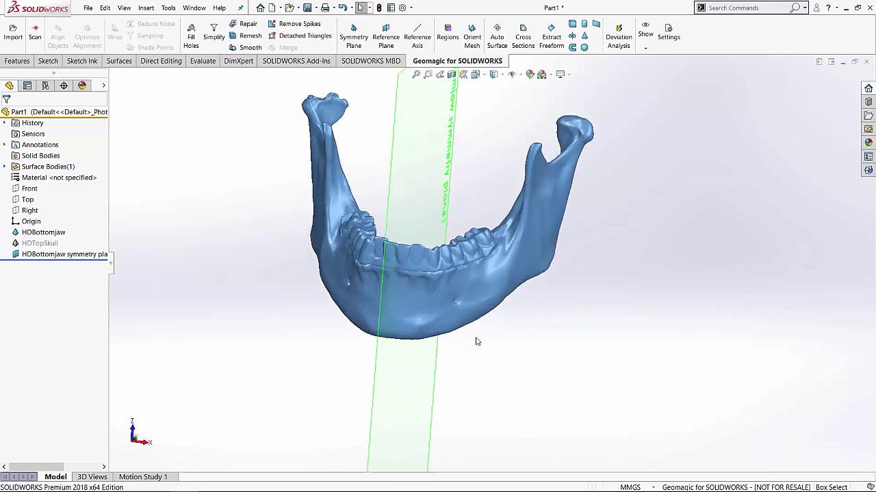
left_click(427, 146)
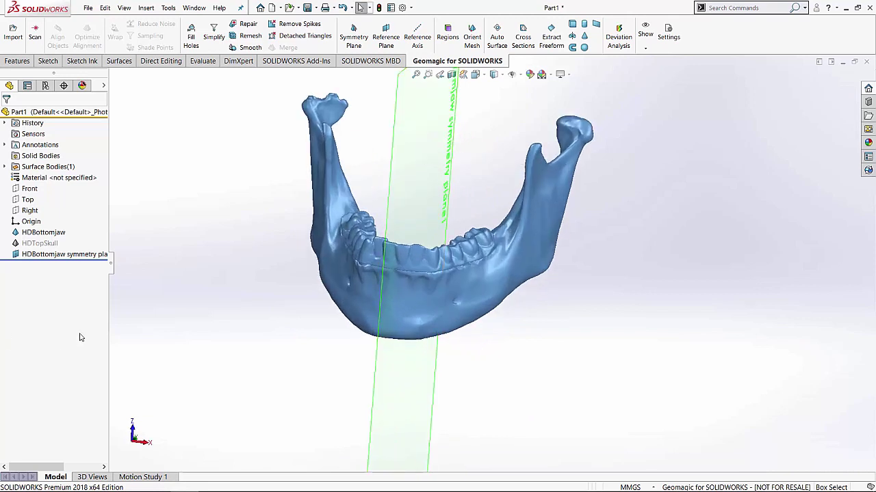
Suppress the HDBottomjaw symmetry plane feature in the FeatureManager tree
middle_click_drag(201, 183, 103, 245)
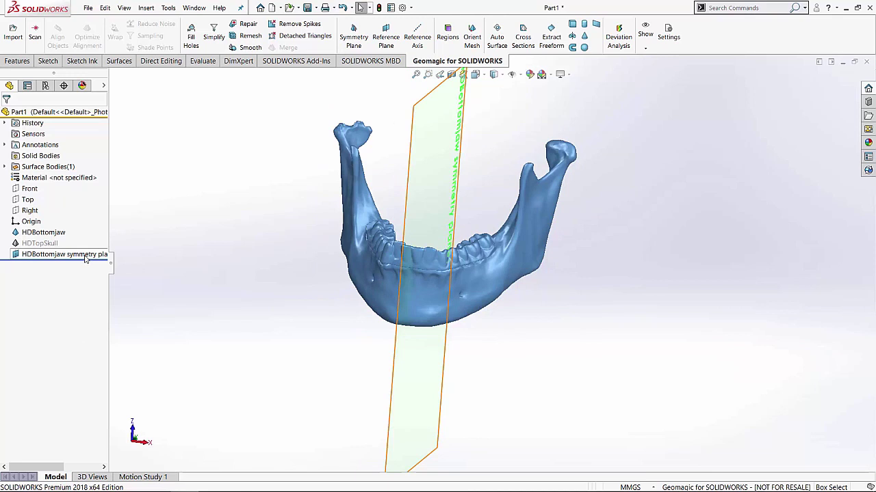
right_click(86, 254)
left_click(108, 229)
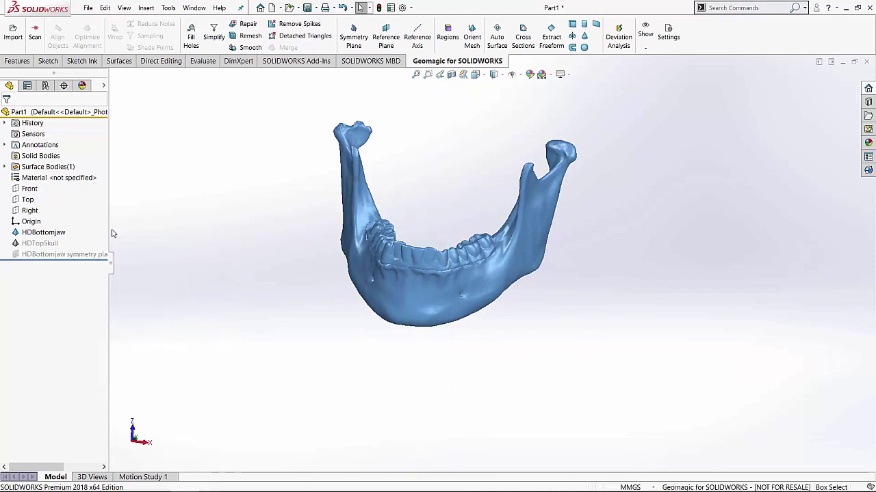
scroll(435, 188, "up", 3)
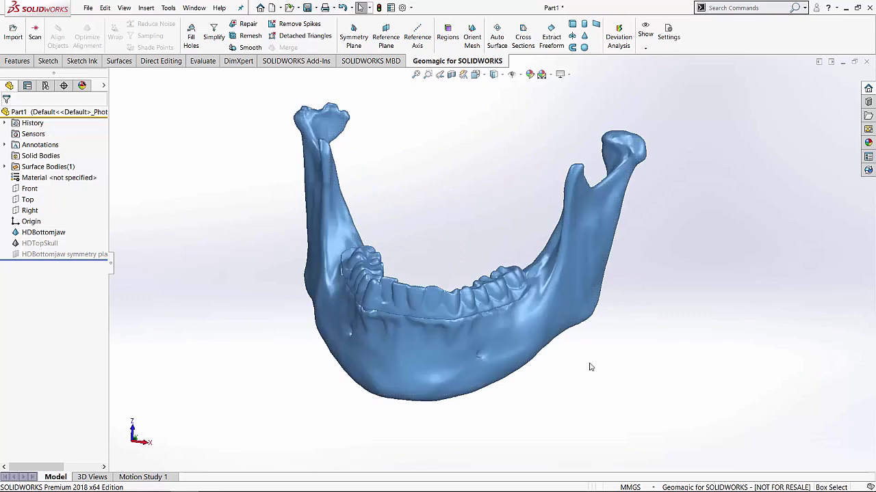
middle_click_drag(582, 357, 557, 362)
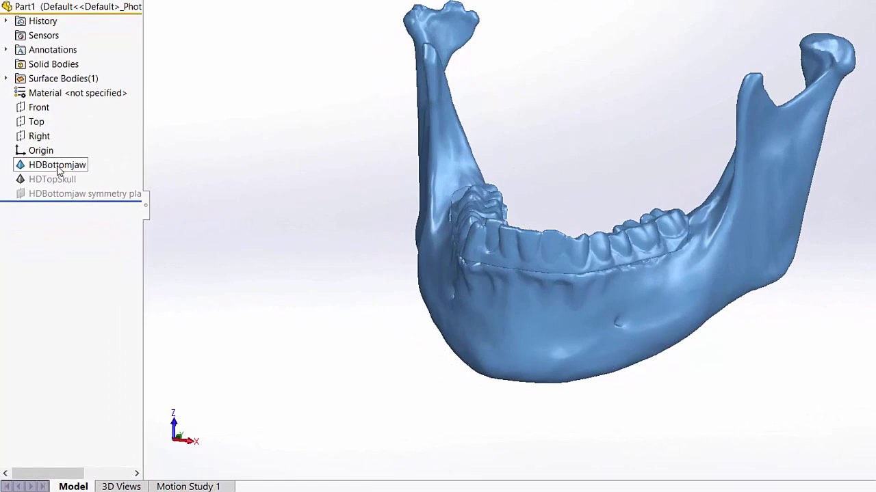
Duplicate HDBottomjaw as HDBottomjaw2, then suppress the original HDBottomjaw
right_click(59, 171)
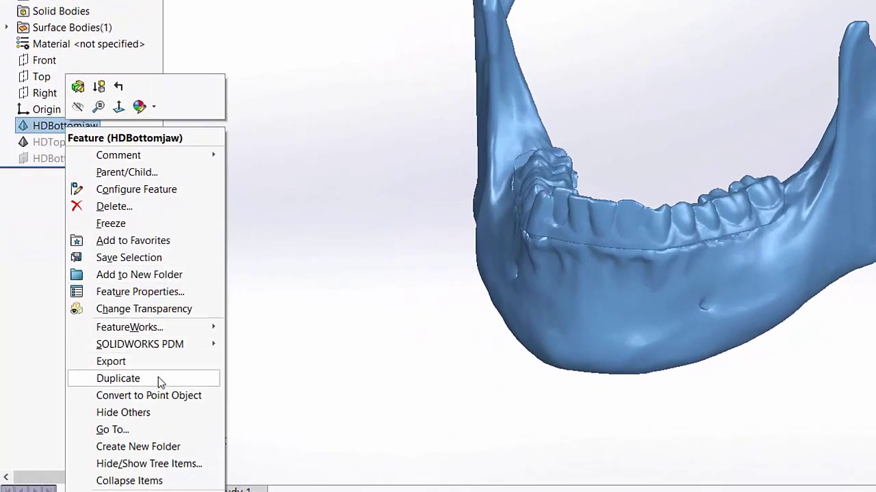
left_click(158, 379)
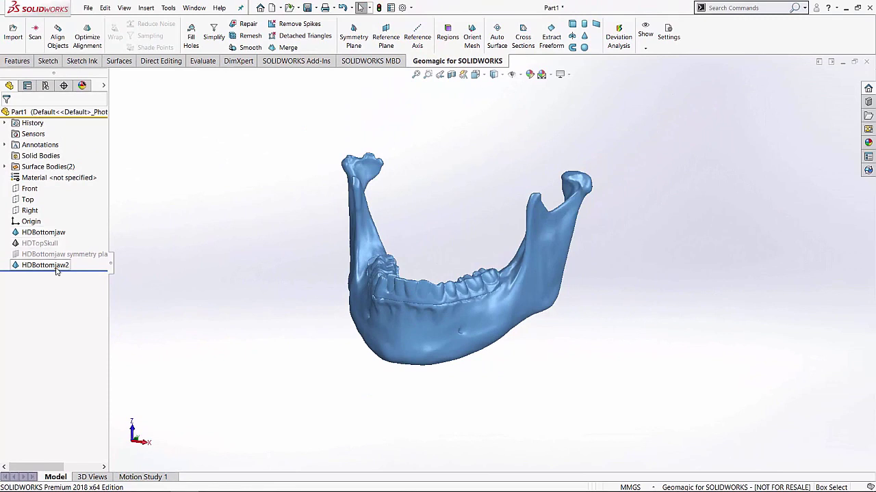
left_click(41, 233)
right_click(44, 232)
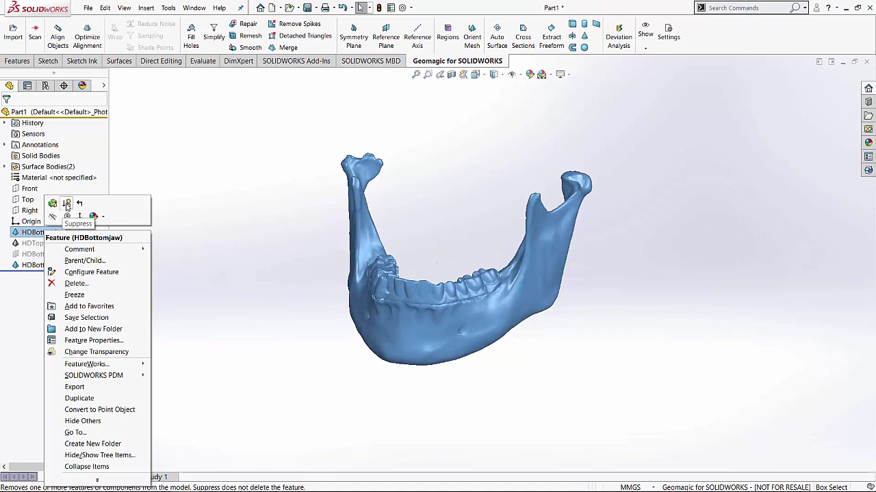
left_click(66, 204)
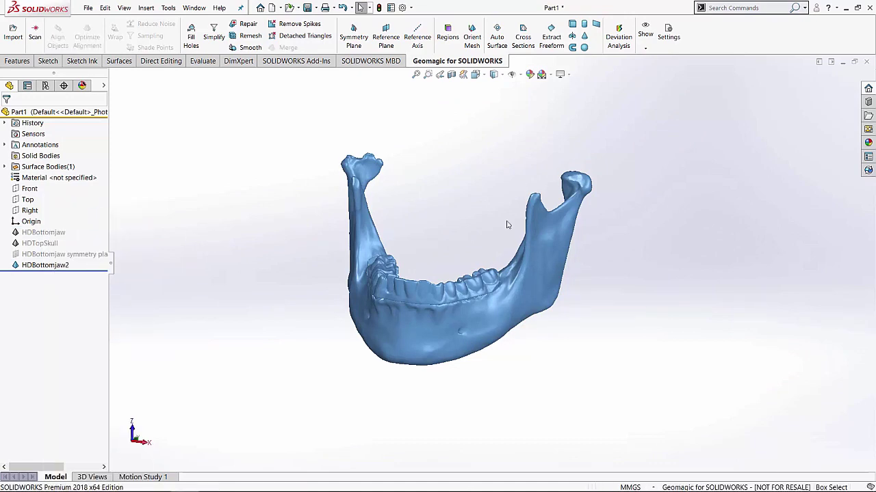
scroll(456, 201, "down", 3)
mouse_move(463, 203)
middle_mouse_down()
mouse_move(438, 187)
mouse_move(483, 187)
mouse_move(450, 183)
mouse_move(469, 206)
middle_mouse_up()
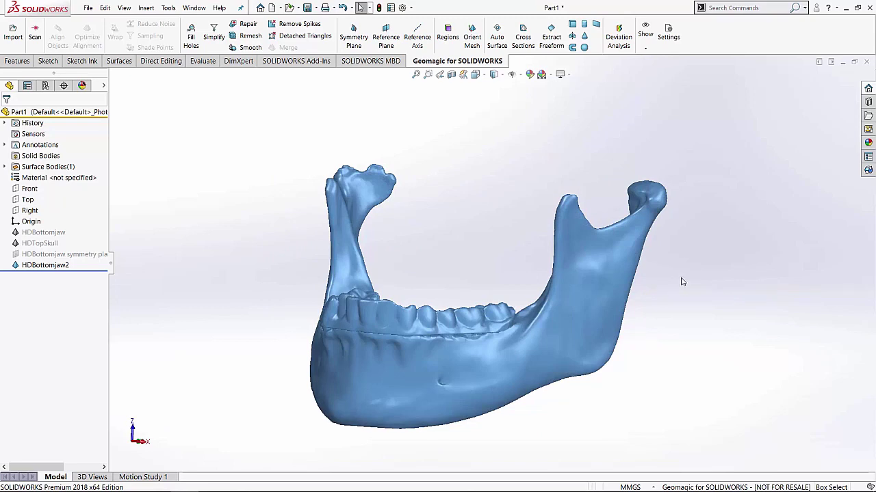
Edit the HDBottomjaw2 mesh feature and turn on Select Through
right_click(586, 253)
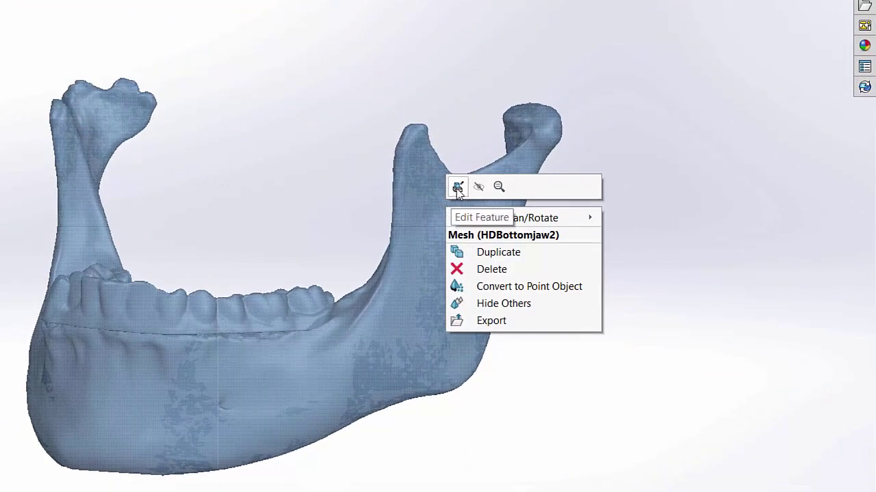
left_click(458, 188)
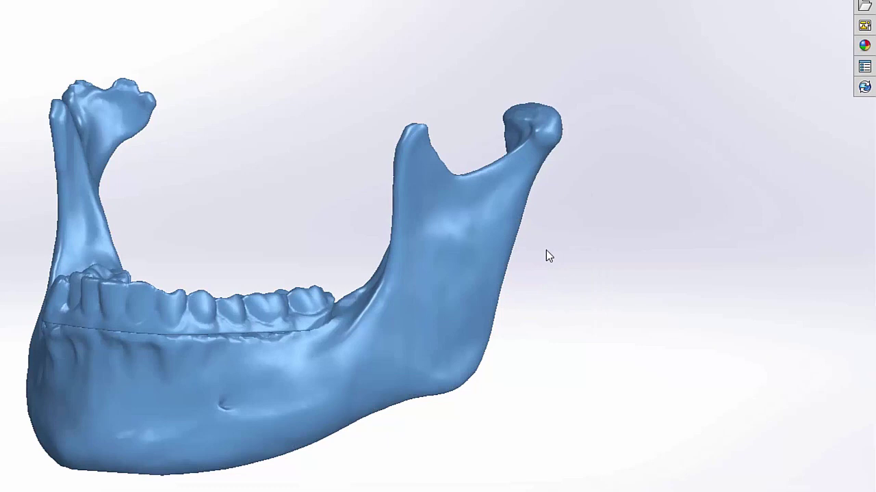
right_click(546, 250)
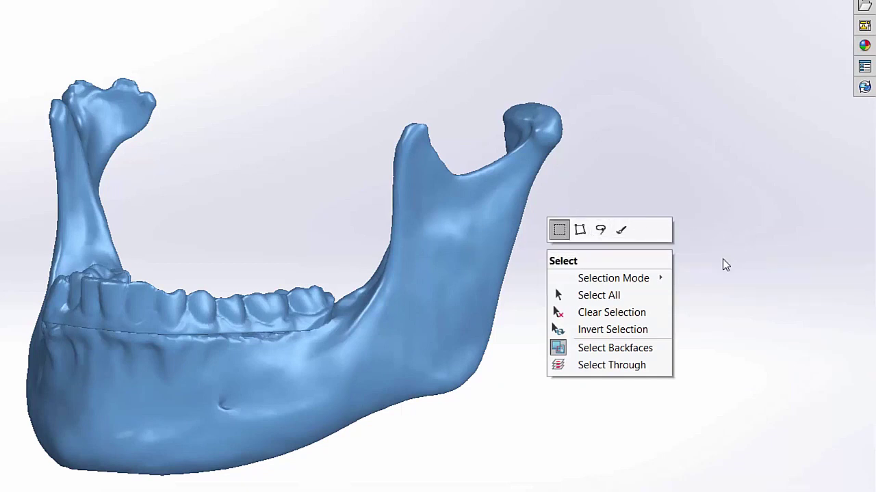
left_click(599, 366)
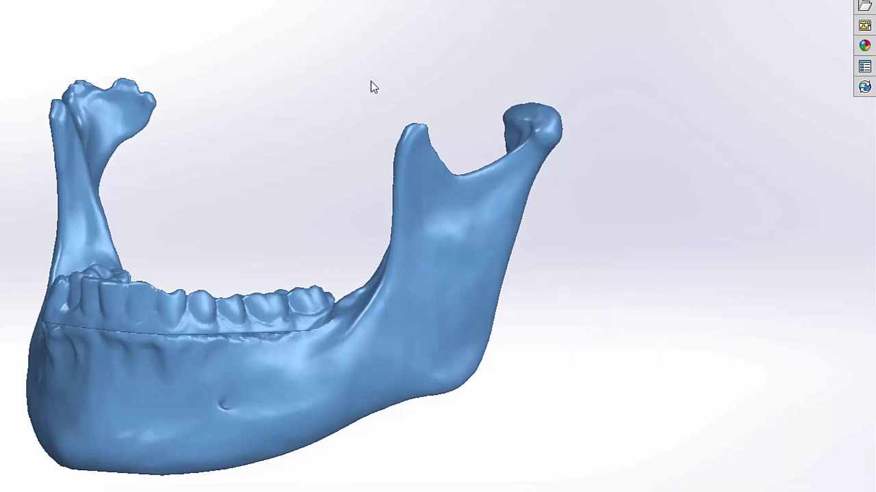
Box-select the right ramus, invert the selection, and delete the rest of HDBottomjaw2
left_click_drag(369, 81, 602, 448)
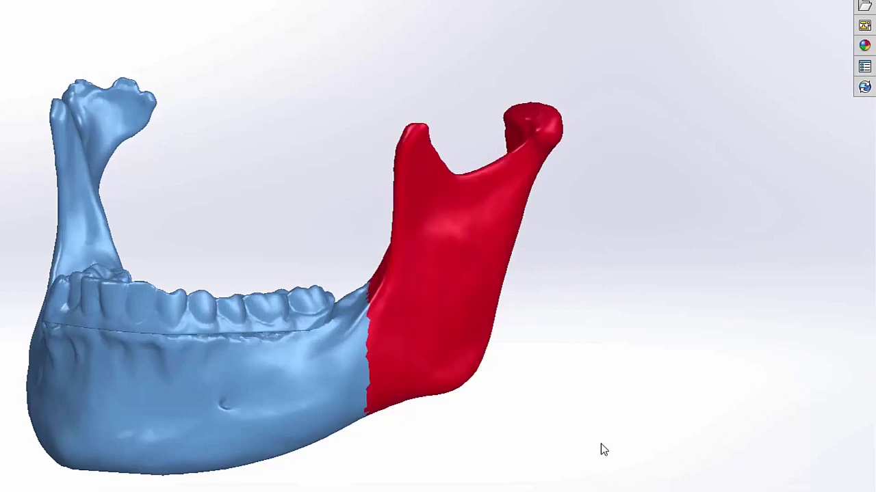
right_click(569, 279)
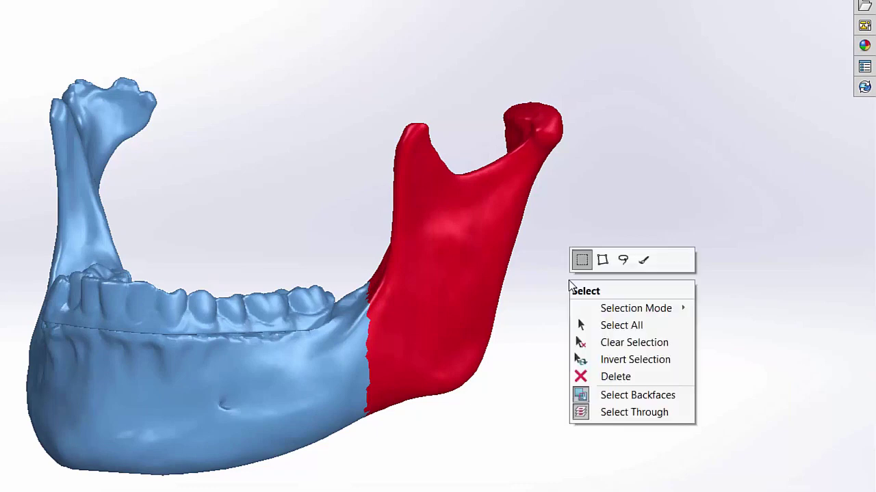
left_click(630, 360)
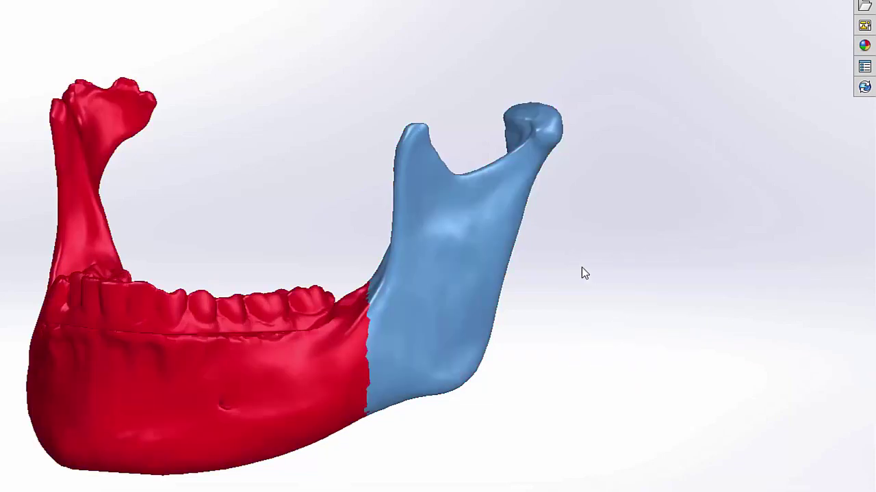
right_click(581, 268)
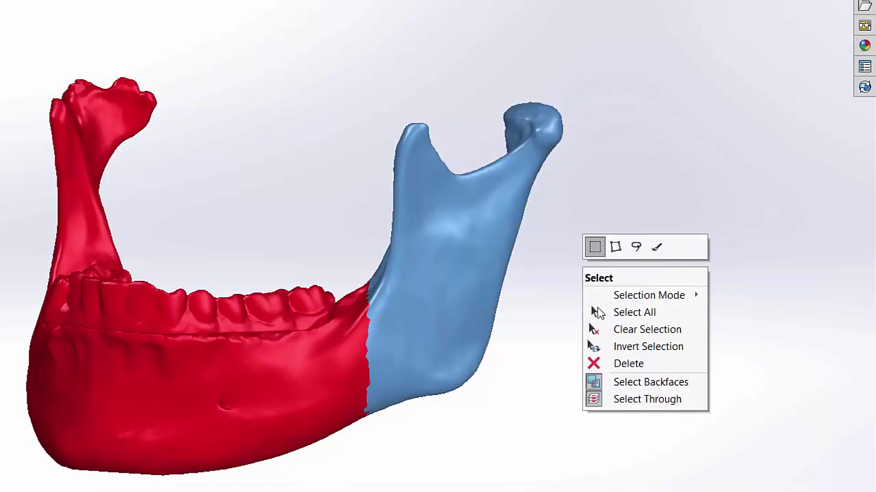
left_click(628, 368)
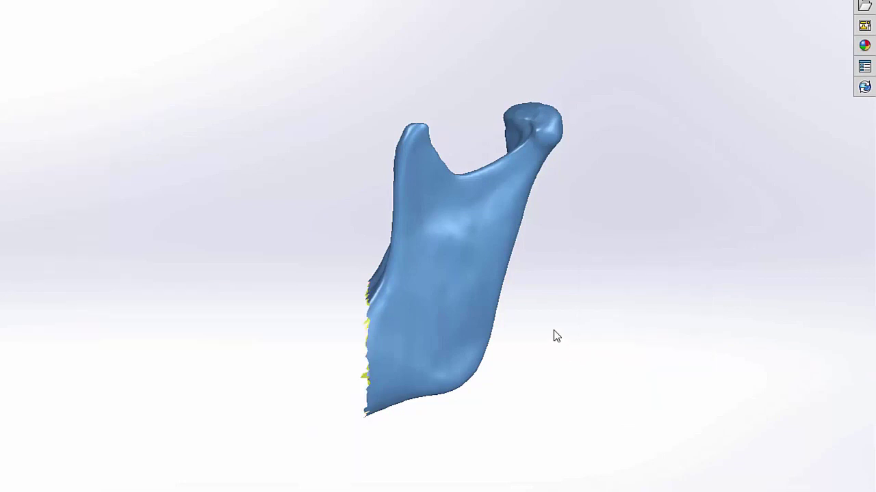
Orbit the trimmed HDBottomjaw ramus to inspect its open cut faces from the side
middle_click_drag(566, 321, 432, 289)
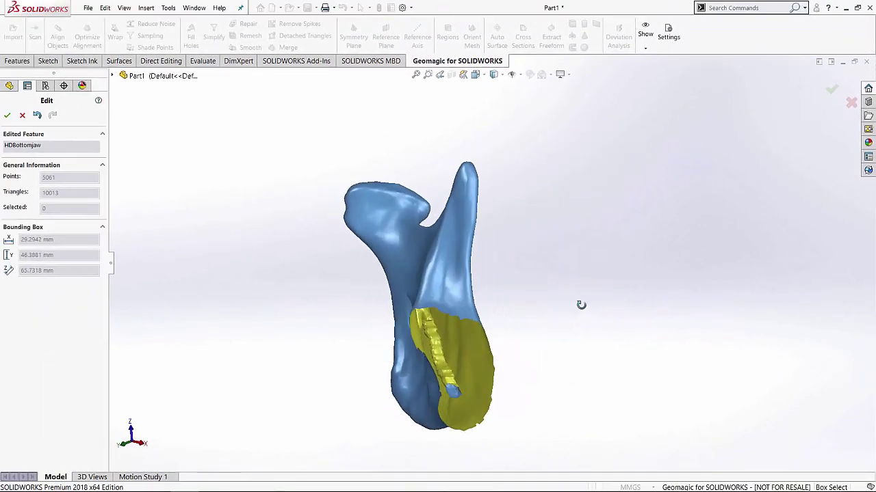
middle_click_drag(581, 305, 524, 351)
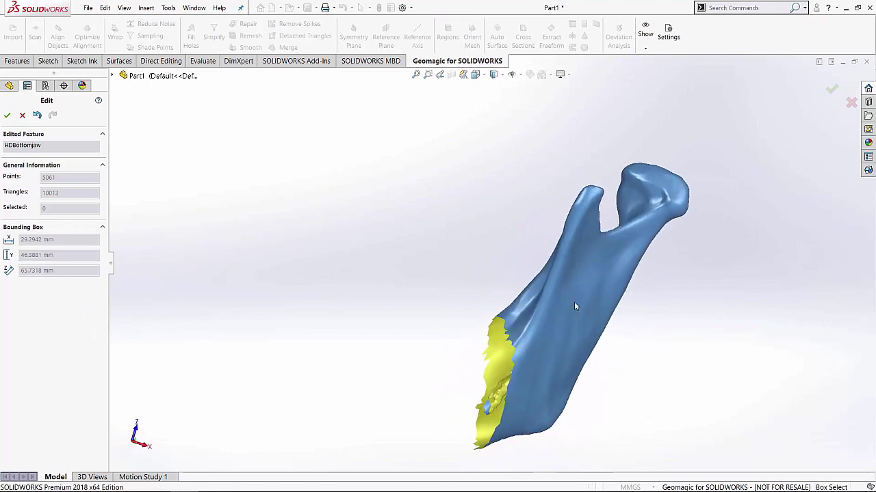
mouse_move(622, 347)
middle_mouse_down()
mouse_move(641, 344)
mouse_move(629, 331)
mouse_move(621, 336)
middle_mouse_up()
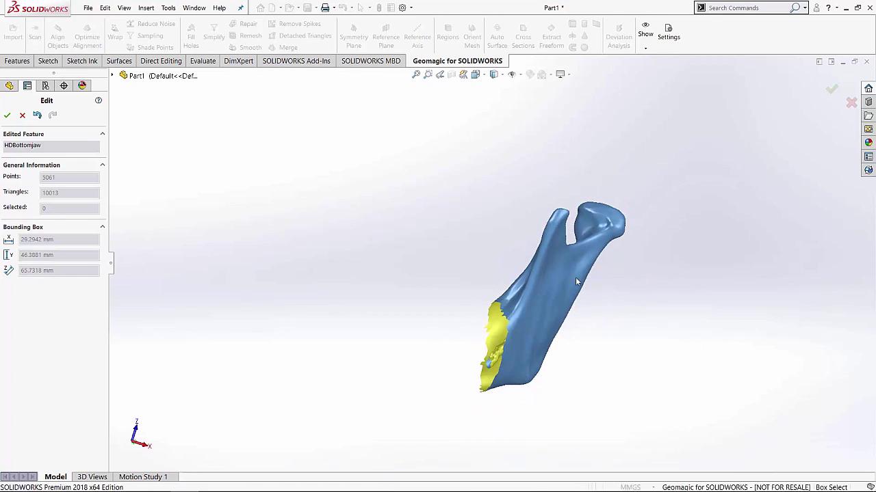
Accept the mesh edit, then use Fill All Holes to close the cut on the HDBottomjaw2 ramus
left_click(831, 89)
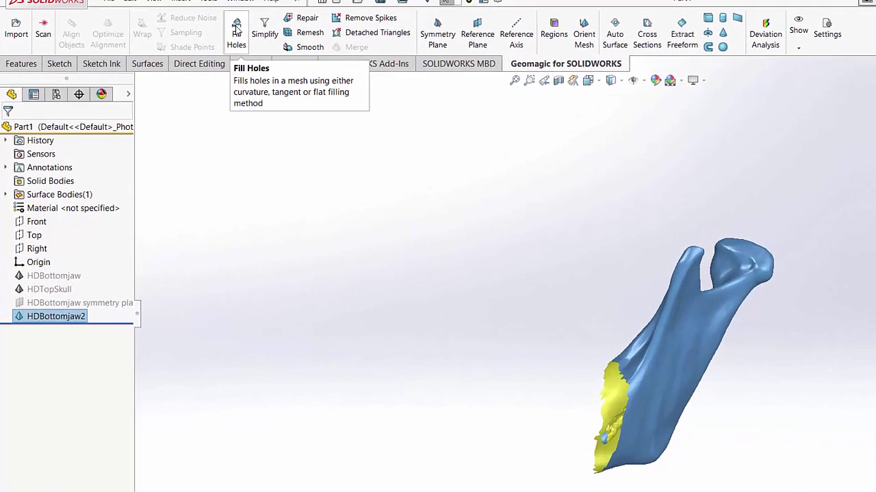
left_click(191, 33)
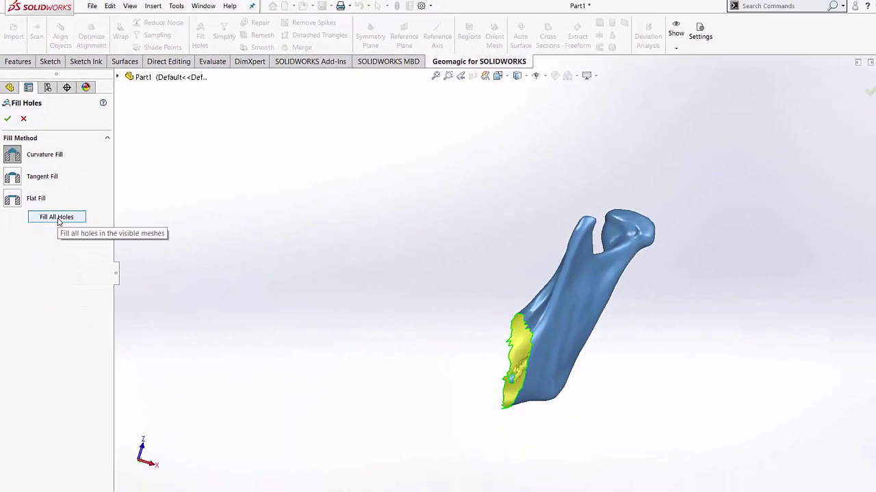
left_click(94, 327)
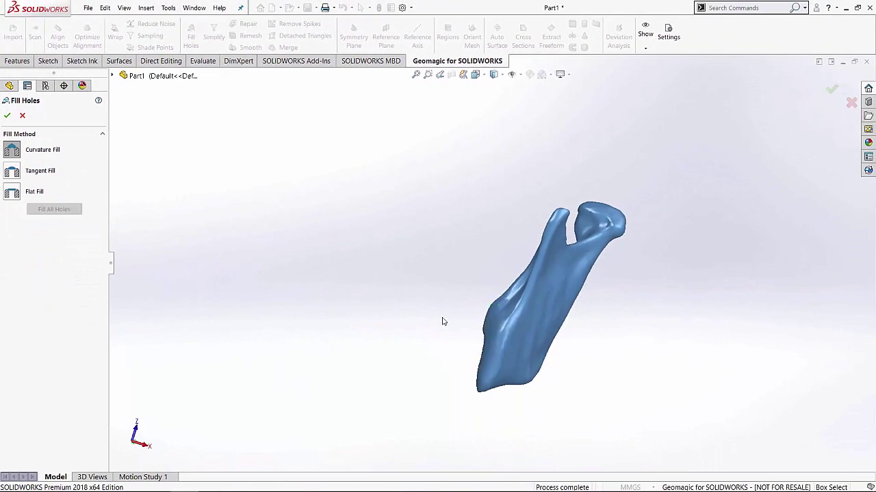
scroll(630, 270, "down", 2)
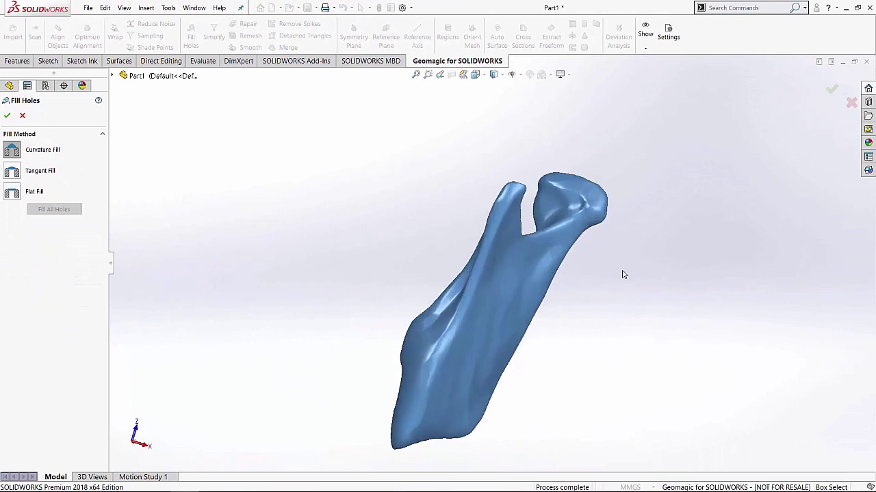
left_click(7, 115)
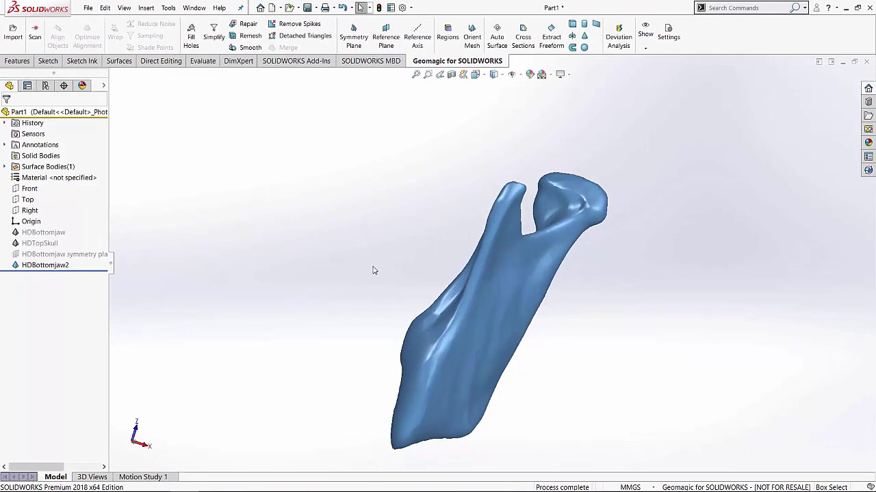
mouse_move(391, 293)
middle_mouse_down()
mouse_move(363, 280)
mouse_move(340, 246)
mouse_move(344, 266)
mouse_move(369, 283)
mouse_move(401, 278)
mouse_move(399, 289)
middle_mouse_up()
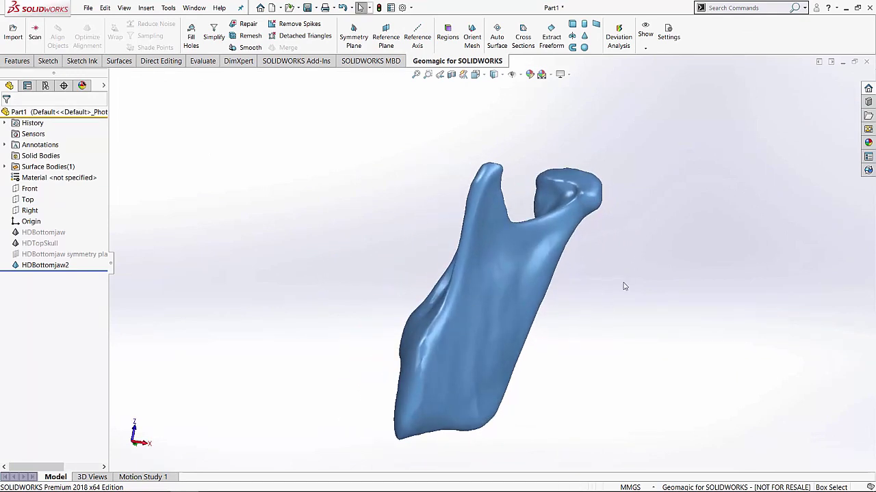
Unsuppress the HDTopSkull mesh so the closed ramus shows beneath the skull
middle_click_drag(621, 289, 592, 303)
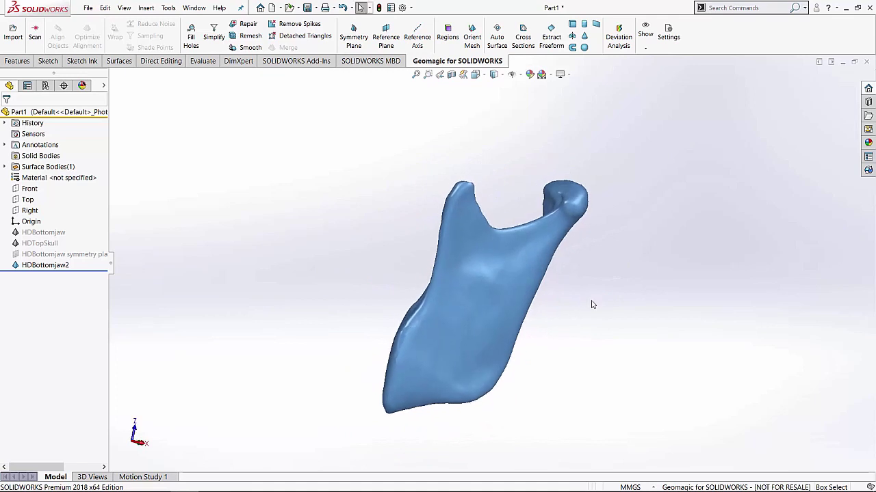
right_click(50, 246)
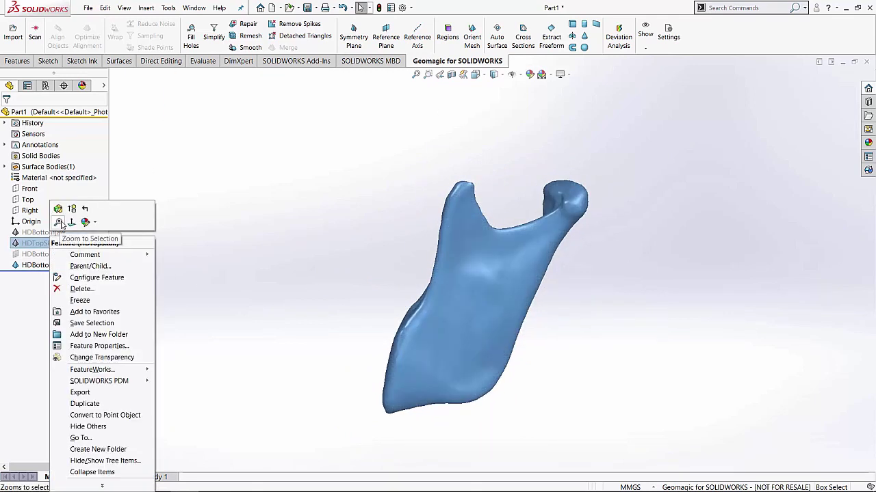
left_click(71, 220)
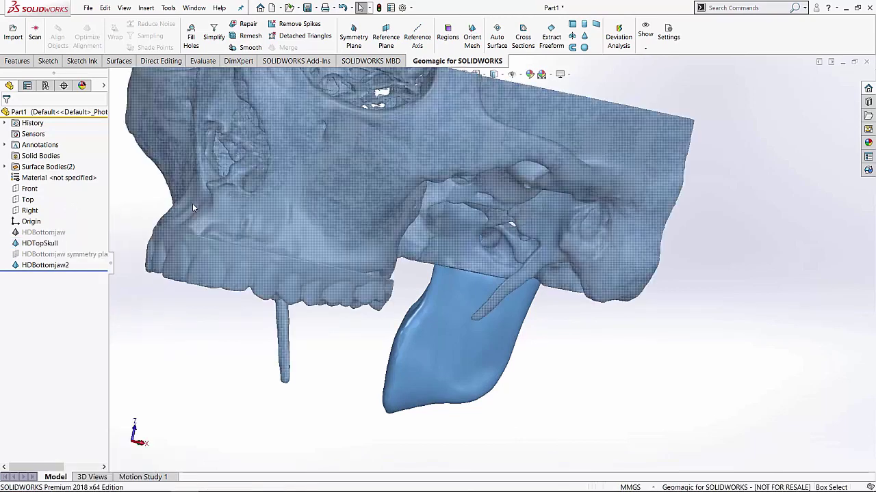
mouse_move(624, 361)
middle_mouse_down()
mouse_move(661, 346)
mouse_move(661, 323)
mouse_move(629, 363)
middle_mouse_up()
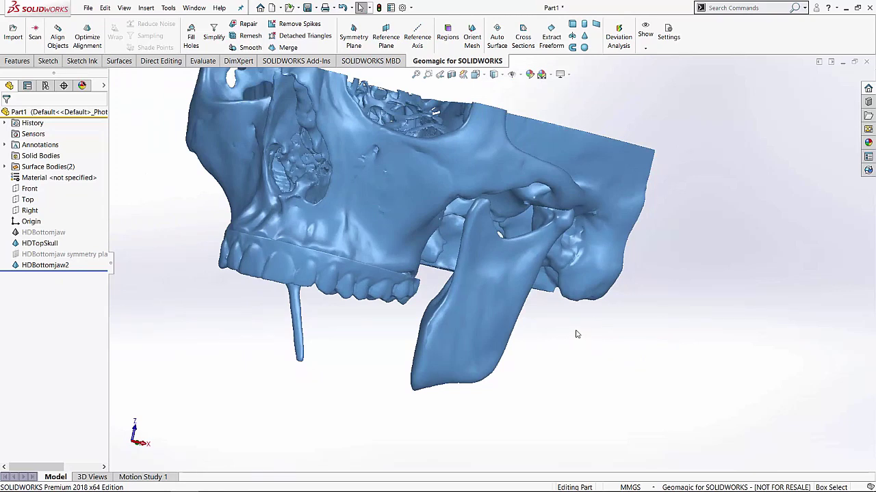